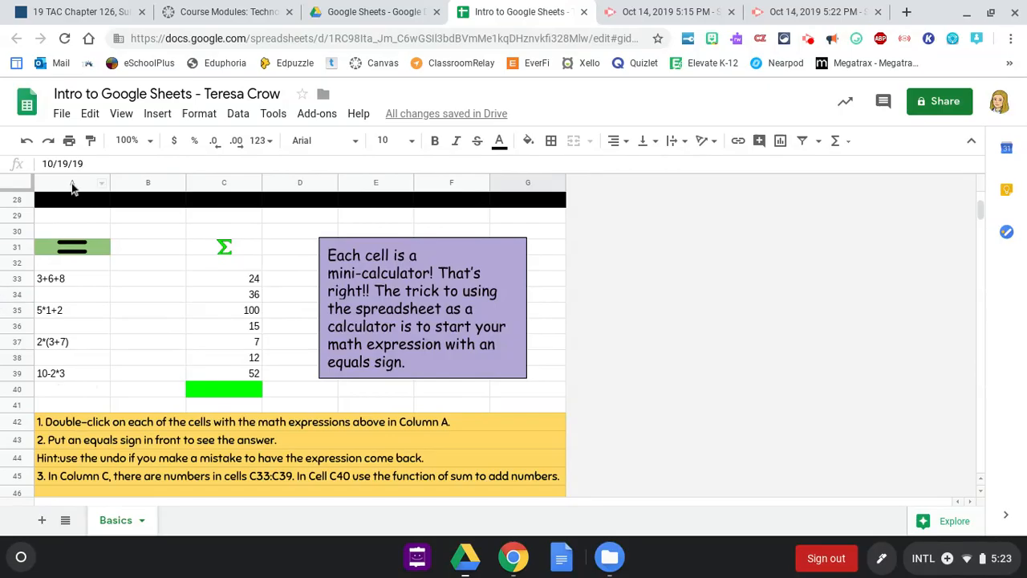
Step: Turn the expression 3+6+8 in cell A33 into a formula by putting an equals sign in front of it
double_click(80, 280)
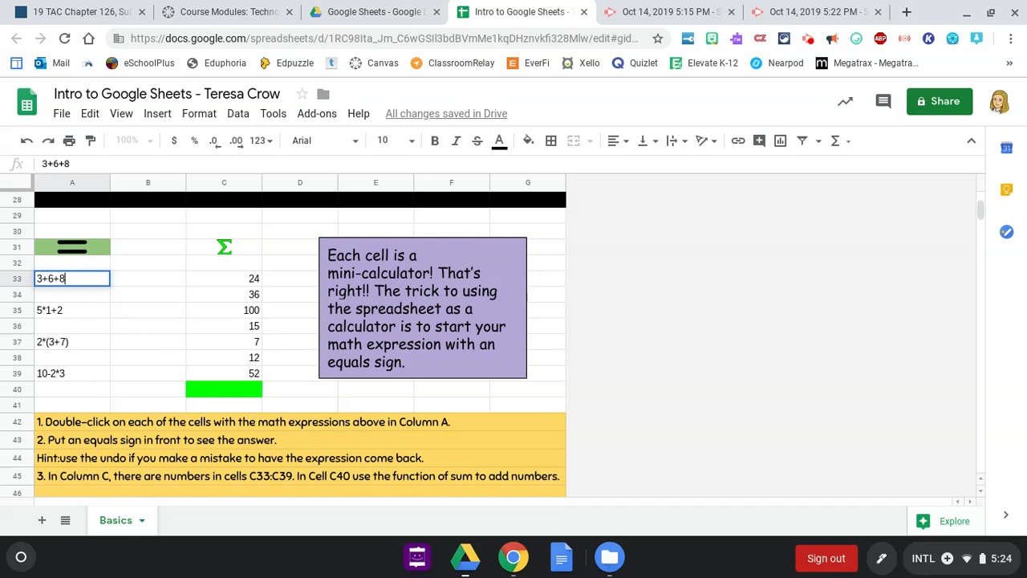
key(Left)
text(=)
key(Return)
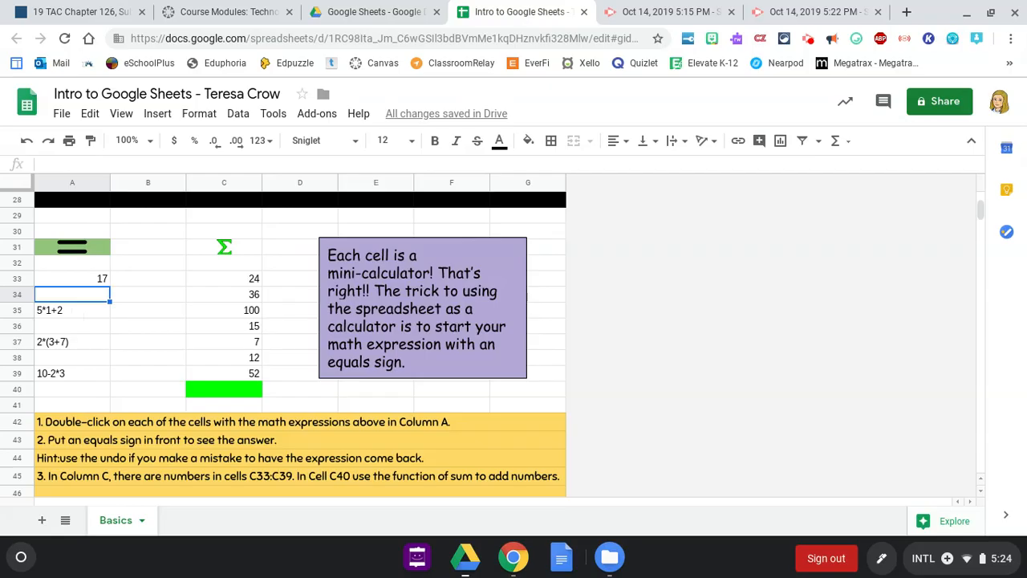
Step: Convert the text in cell A35 into the formula =5*1+2
double_click(61, 310)
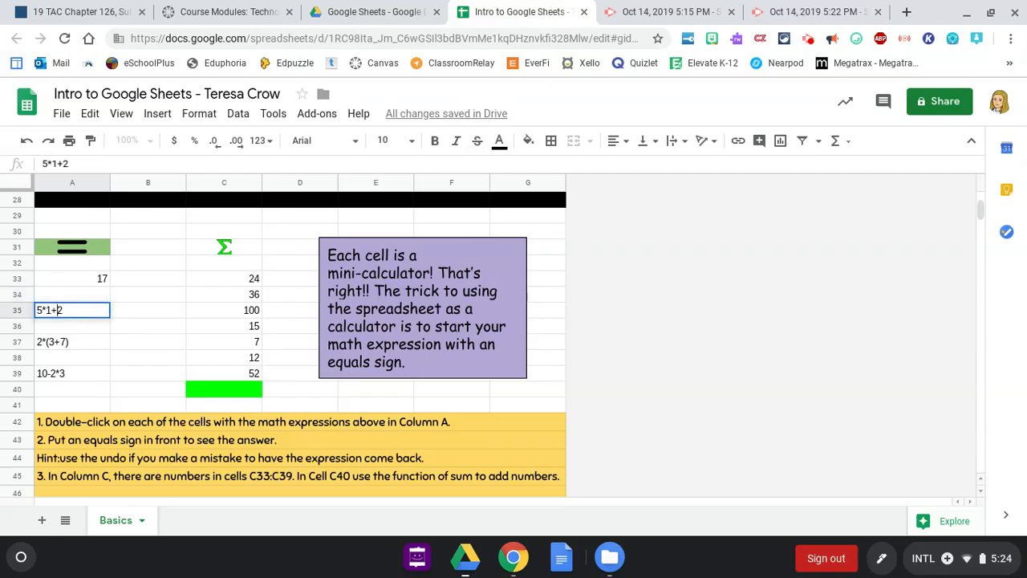
key(Left)
key(Left)
key(Left)
text(=)
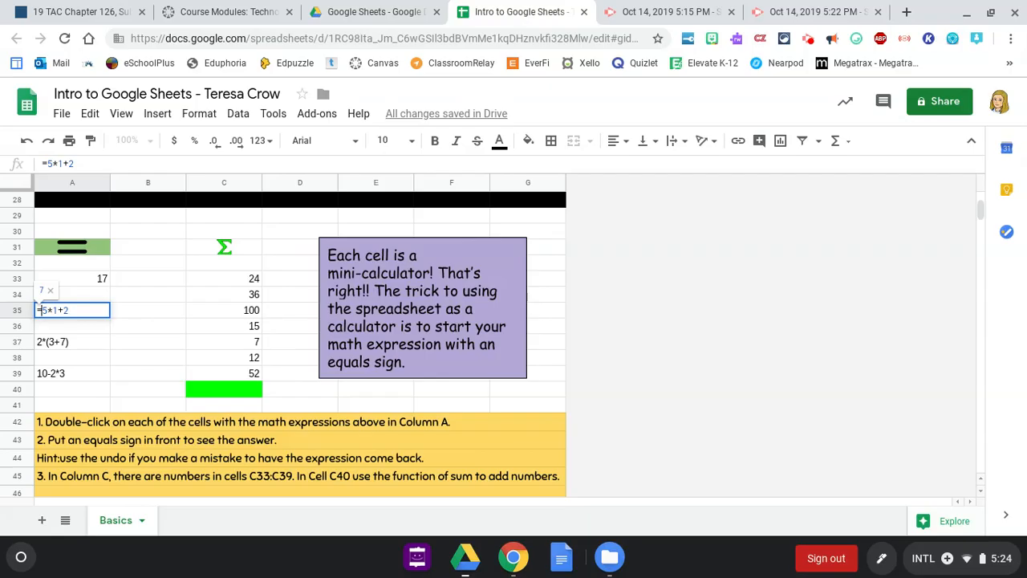
key(Return)
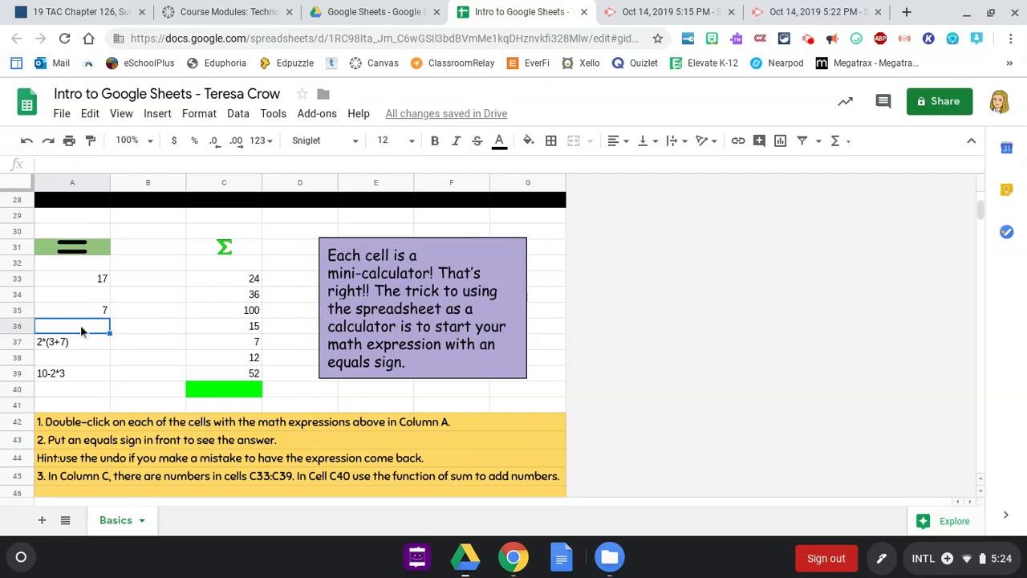
Step: Add a leading equals sign to the expression in cell A37 so that it reads =2*(3+7)
double_click(88, 345)
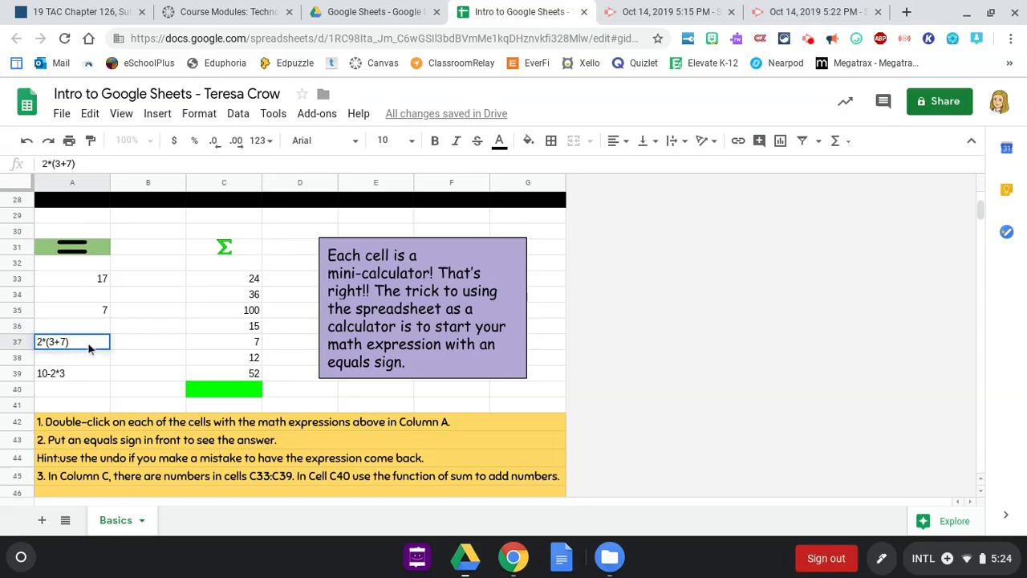
key(Left)
key(Left)
key(Left)
key(Left)
key(Left)
key(Left)
key(Left)
text(=)
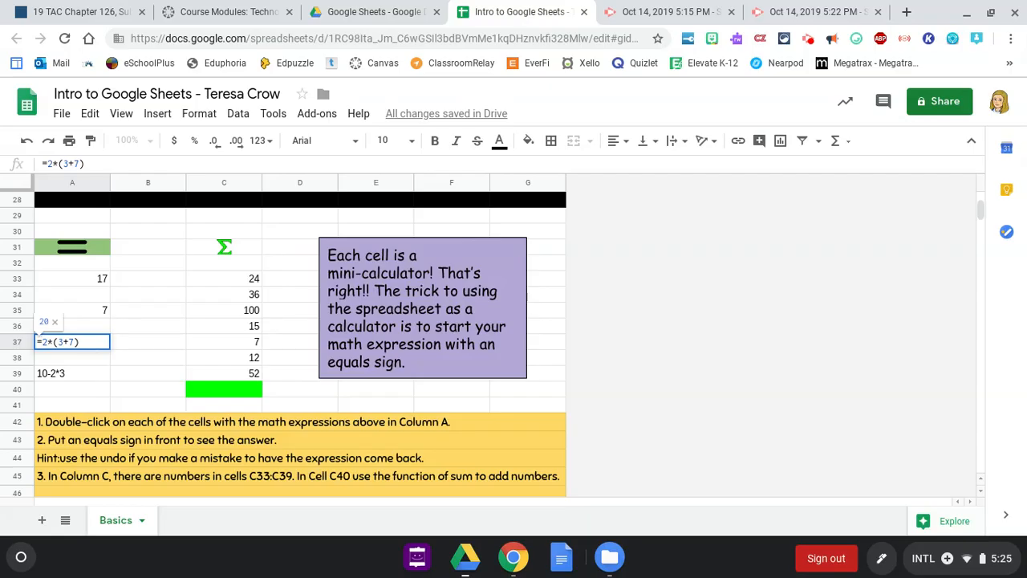
key(Return)
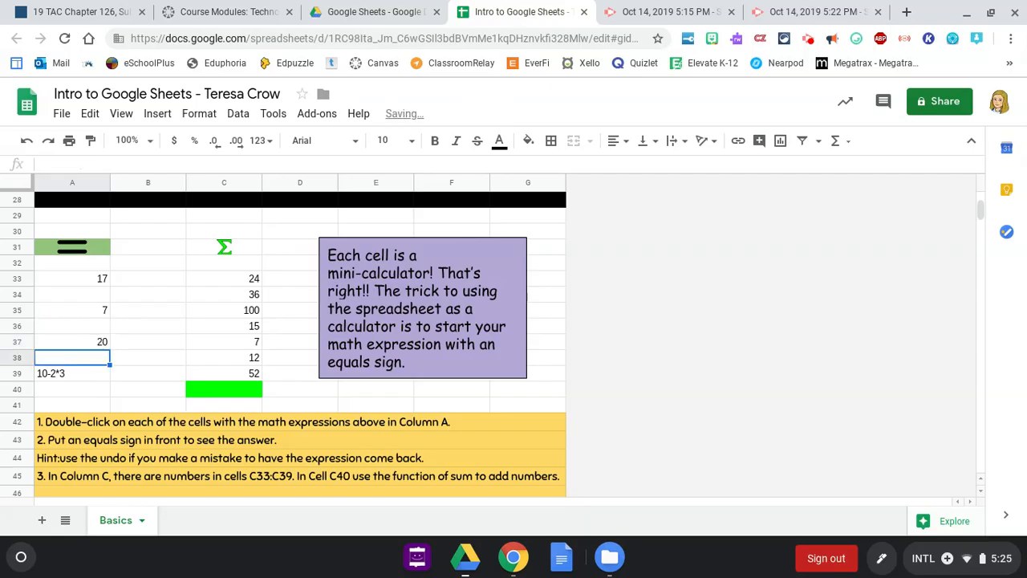
Step: Make the expression in cell A39 calculate by changing it to =10-2*3
double_click(102, 376)
key(Left)
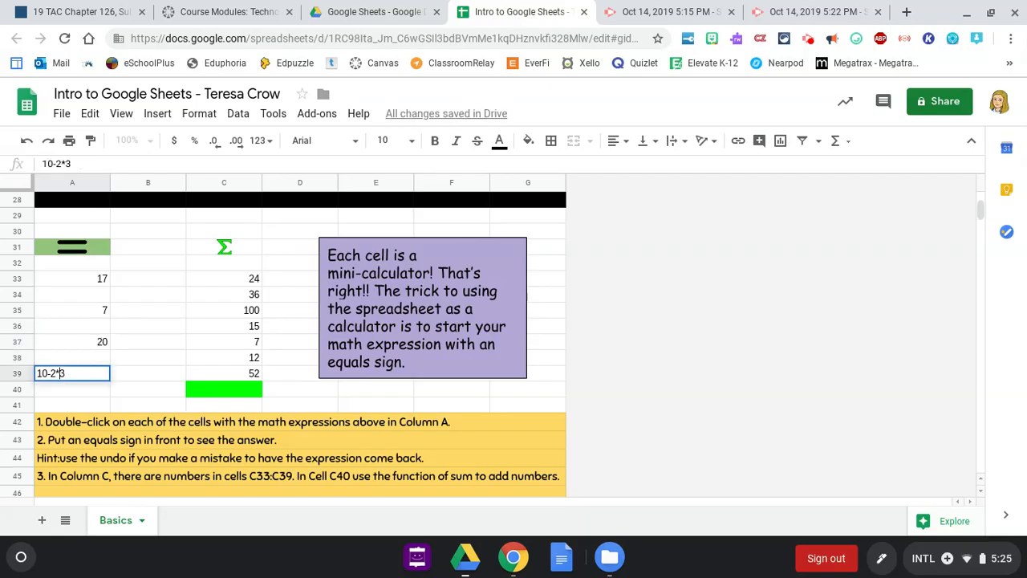
text(=)
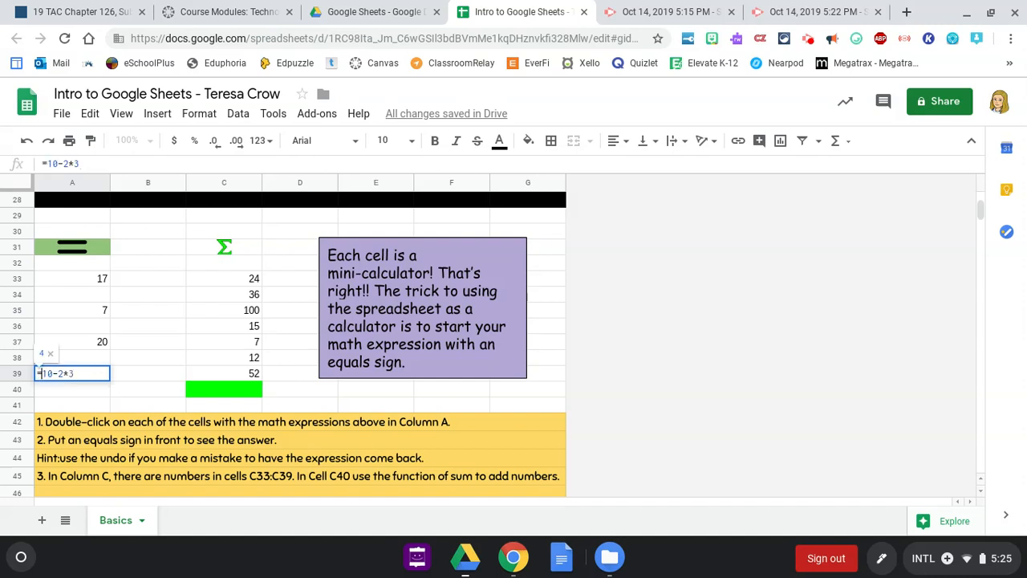
key(Return)
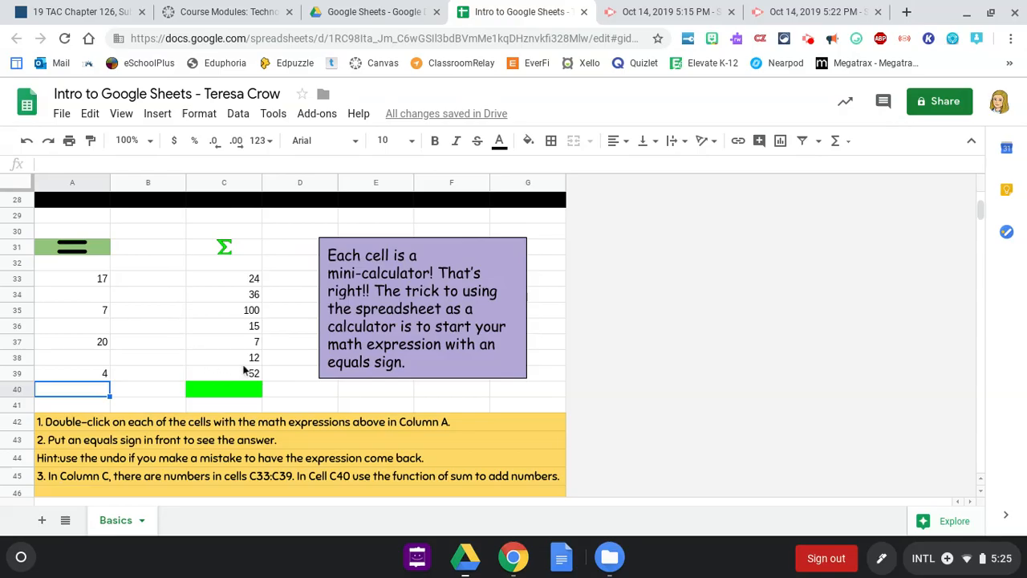
click(244, 253)
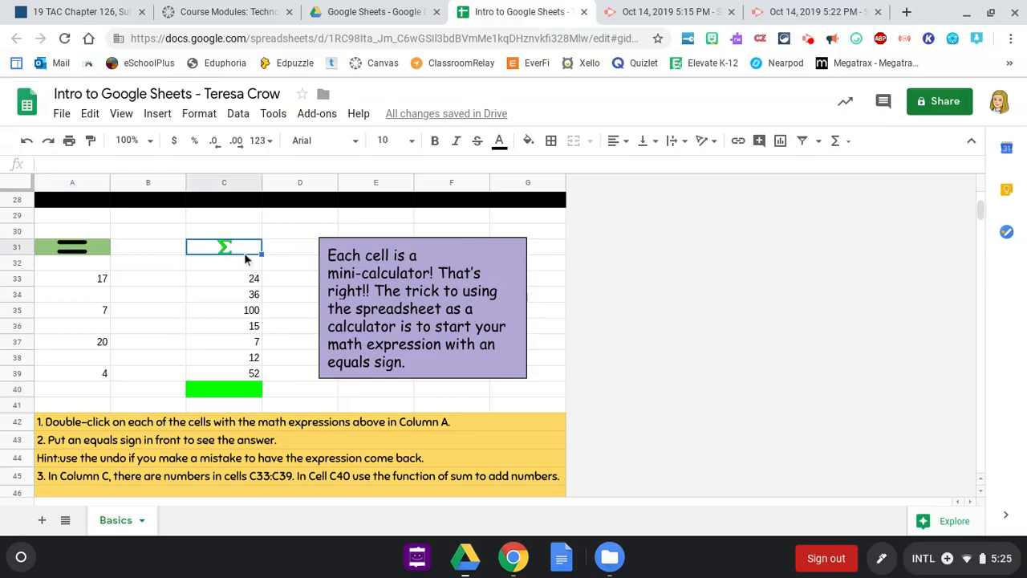
click(246, 281)
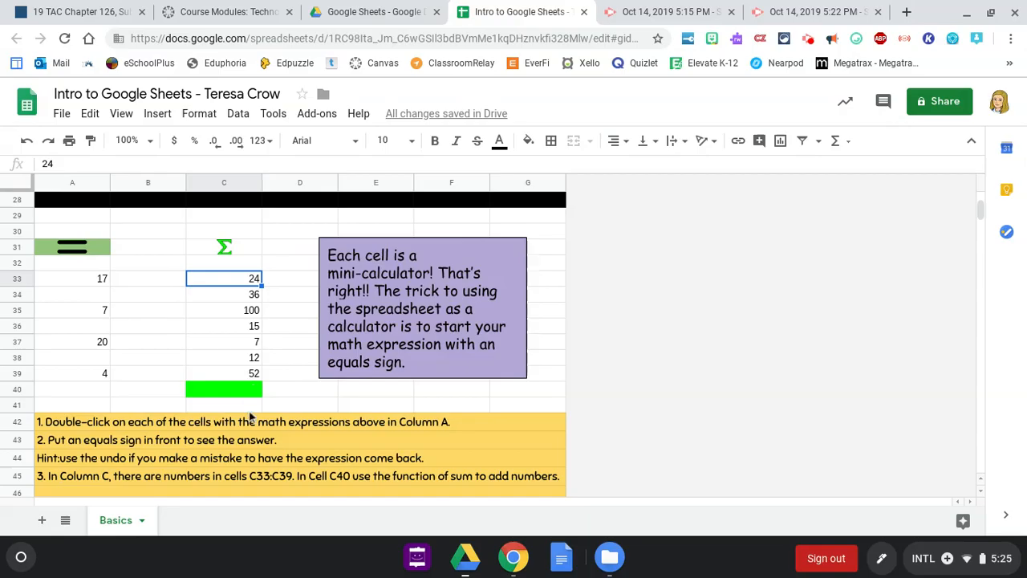
click(240, 389)
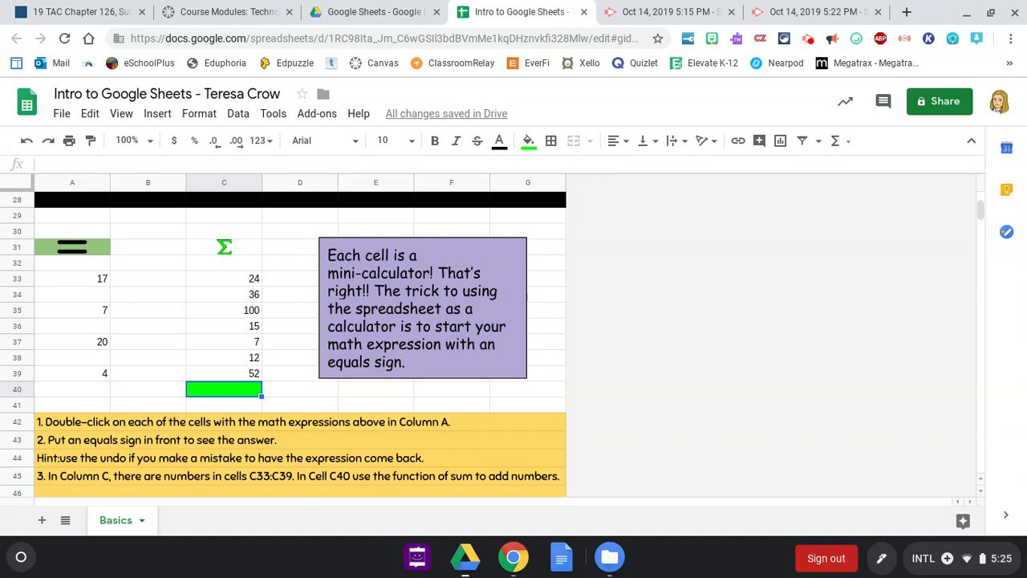
click(235, 278)
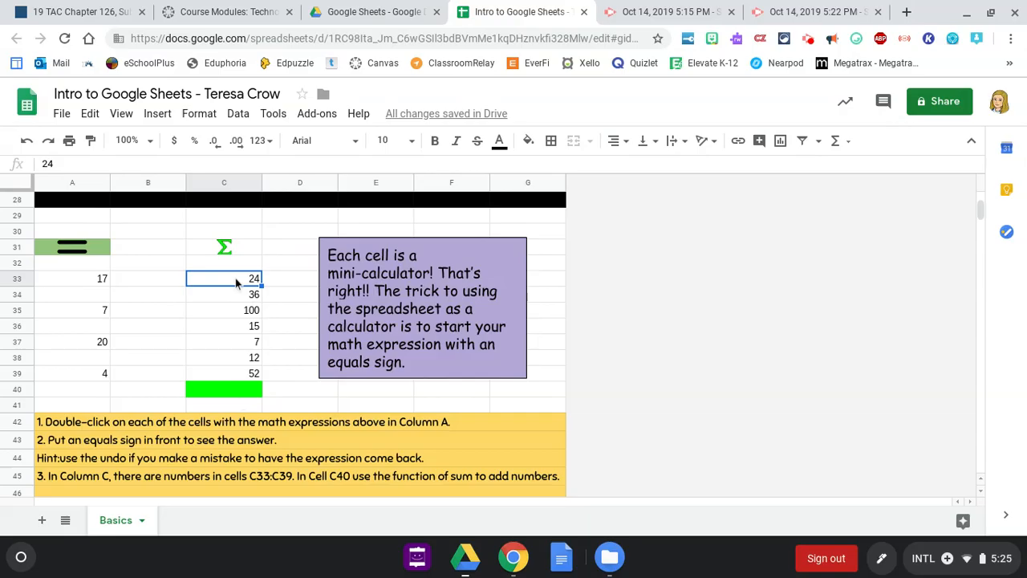
click(212, 315)
Step: Total the numbers in C33:C39 with the SUM function, placing =SUM(C33:C39) in the green cell C40
drag(219, 279, 223, 373)
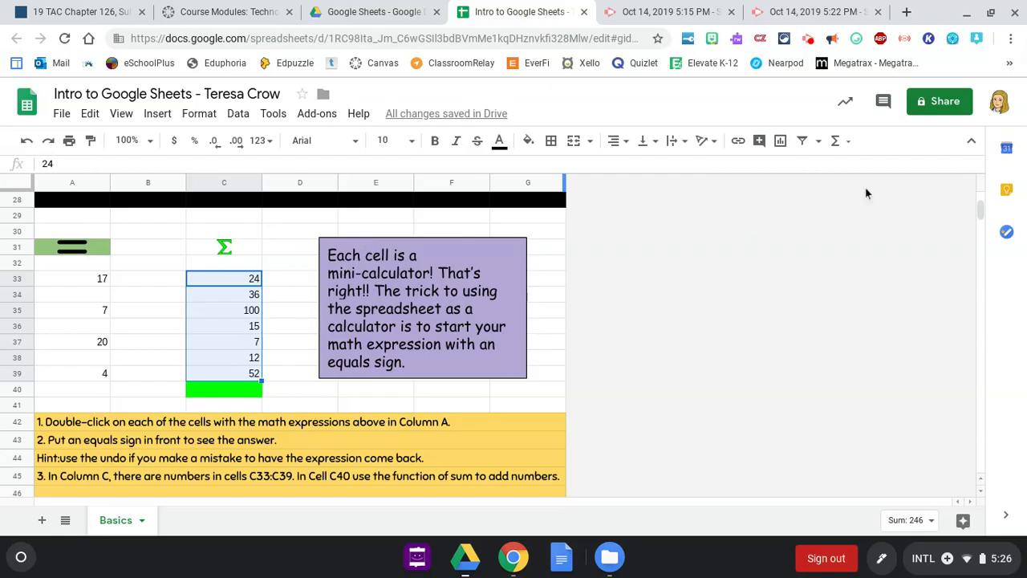
click(847, 143)
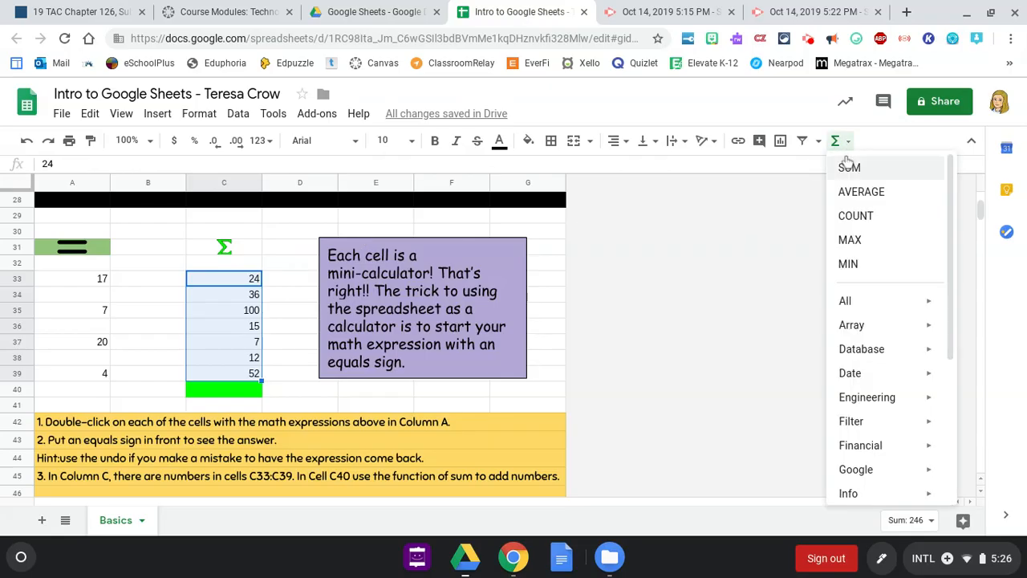
click(848, 167)
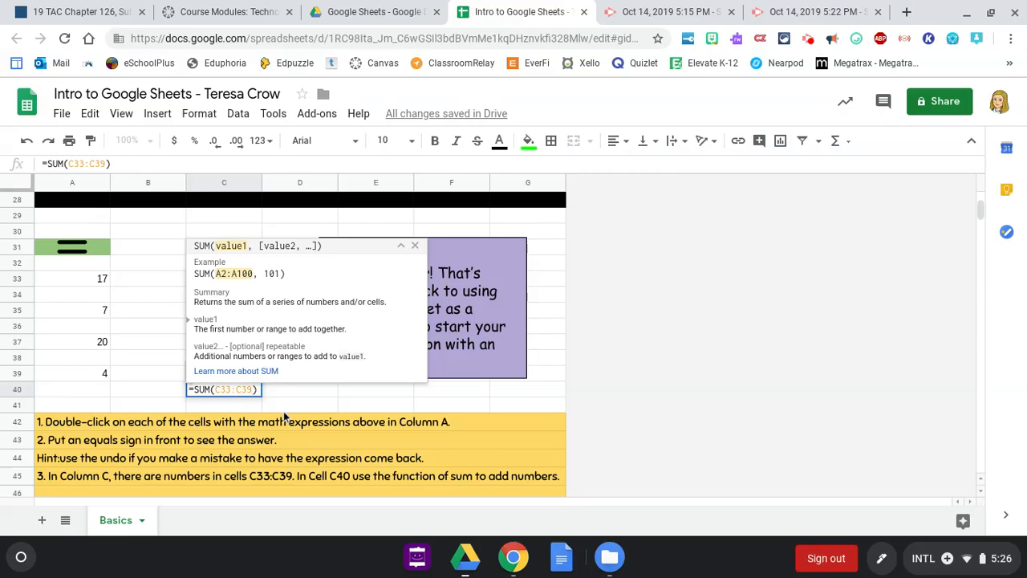
key(Return)
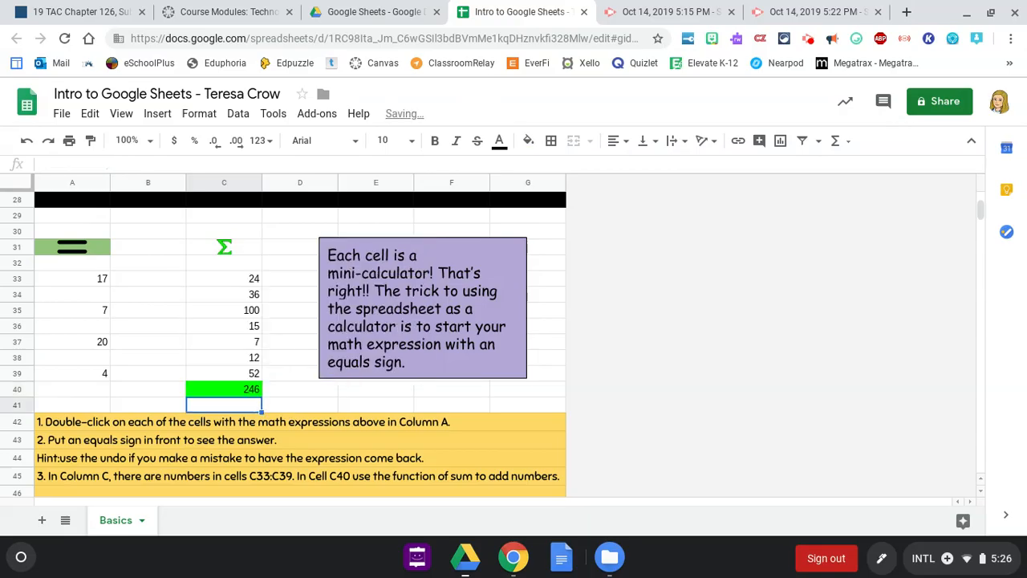